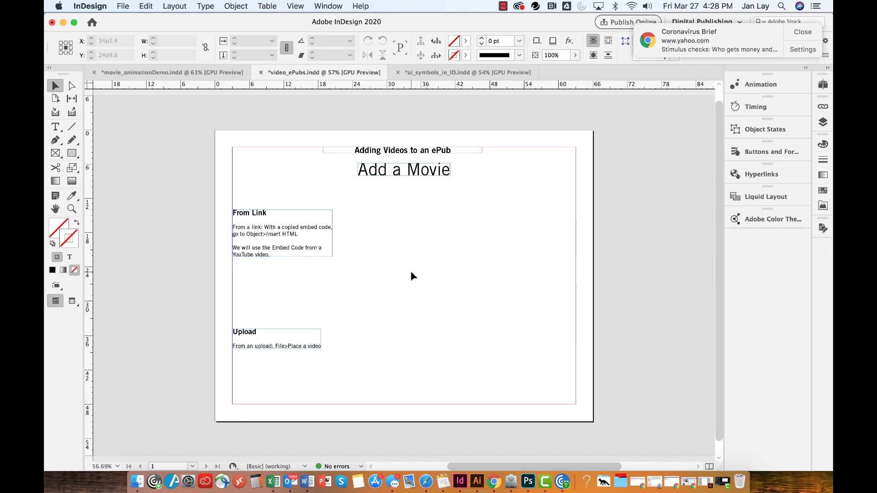
# Copy the Softest Beach Sounds from the Tropics YouTube embed code and return to the video_ePubs document
pyautogui.click(496, 483)
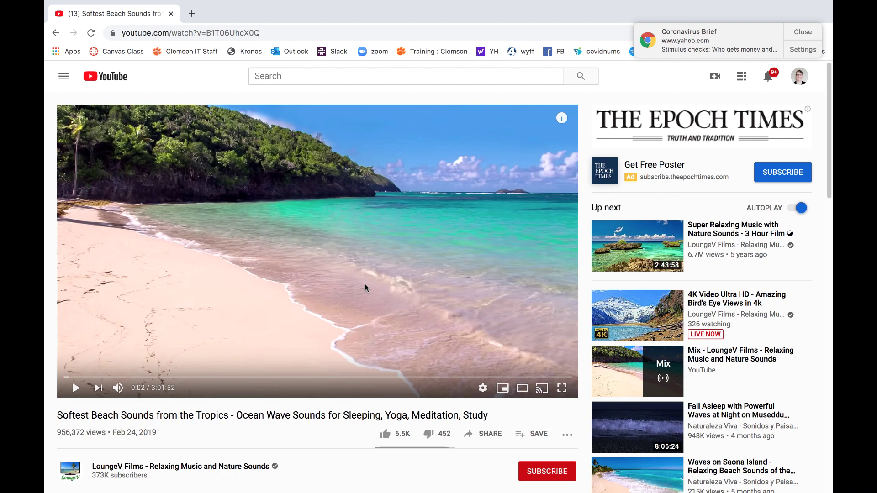
pyautogui.click(485, 437)
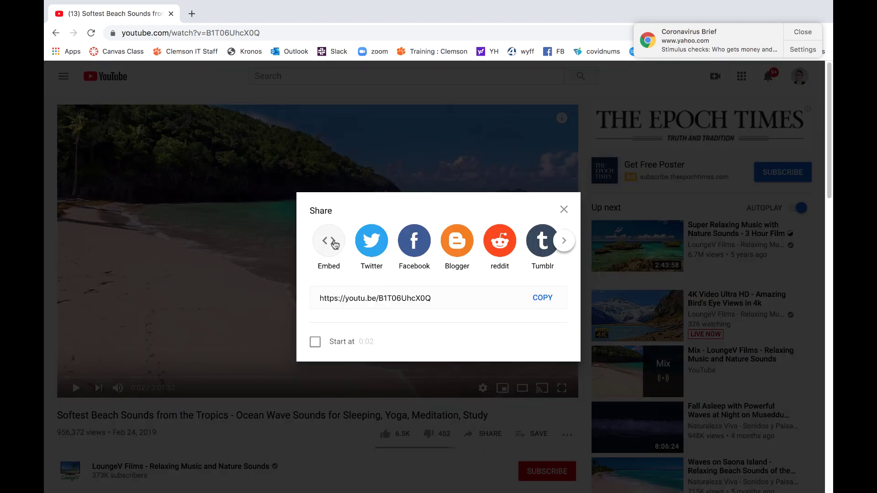
pyautogui.click(330, 242)
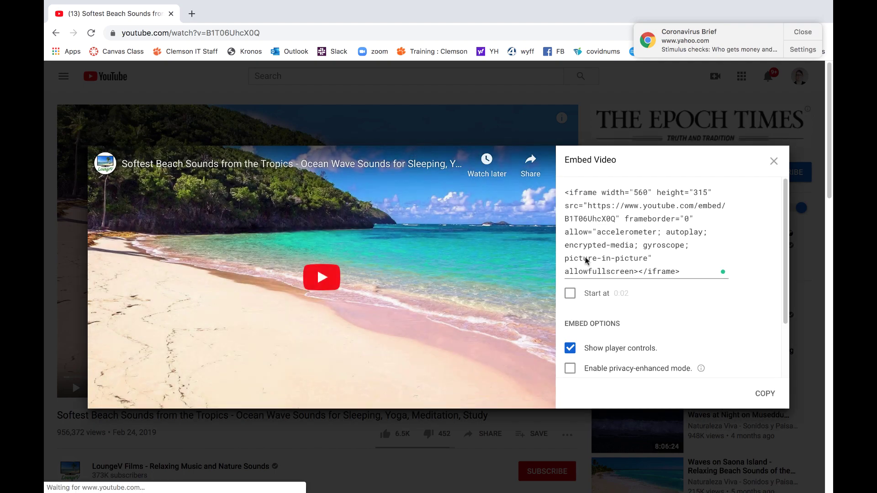
pyautogui.click(766, 397)
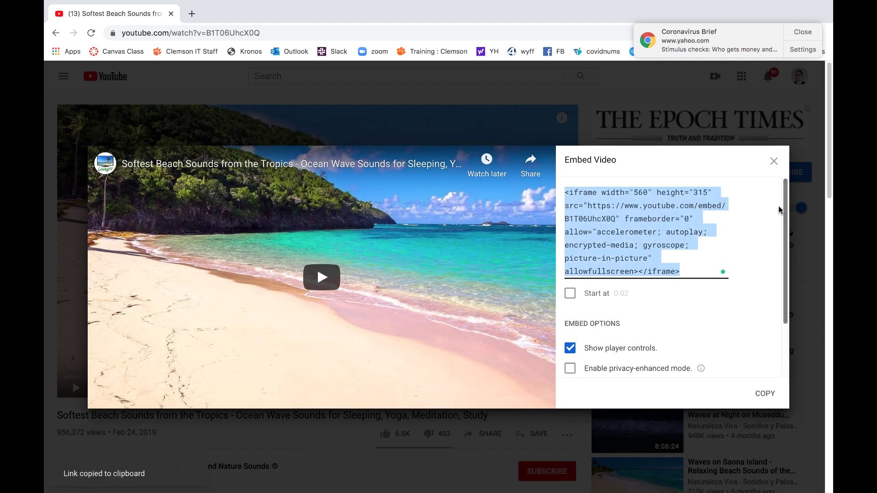
pyautogui.click(772, 159)
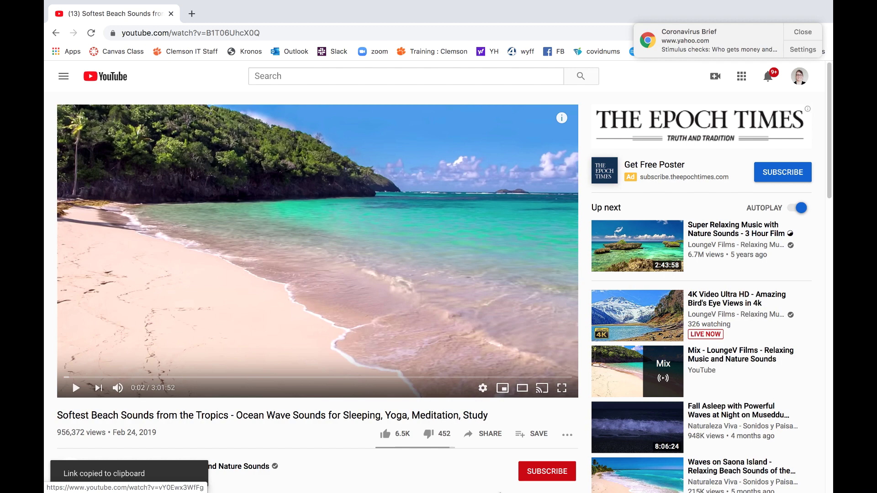
pyautogui.click(460, 481)
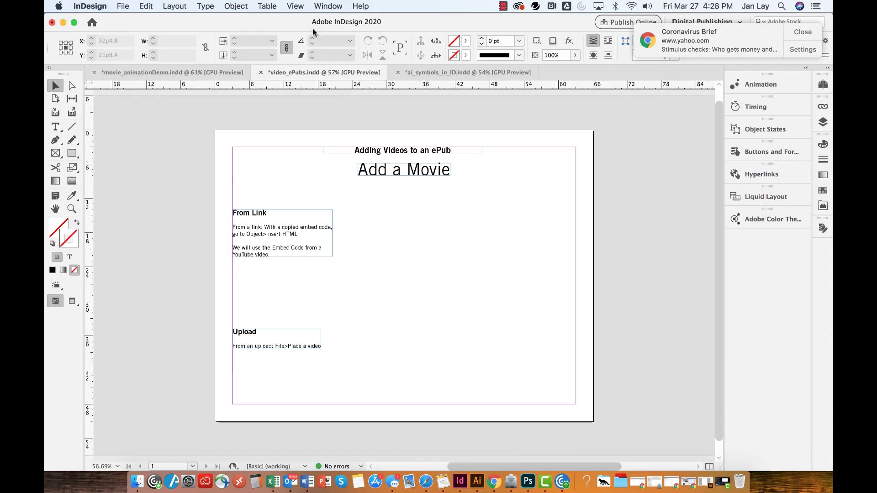
# Insert an HTML object on the page containing the pasted YouTube iframe code
pyautogui.click(234, 6)
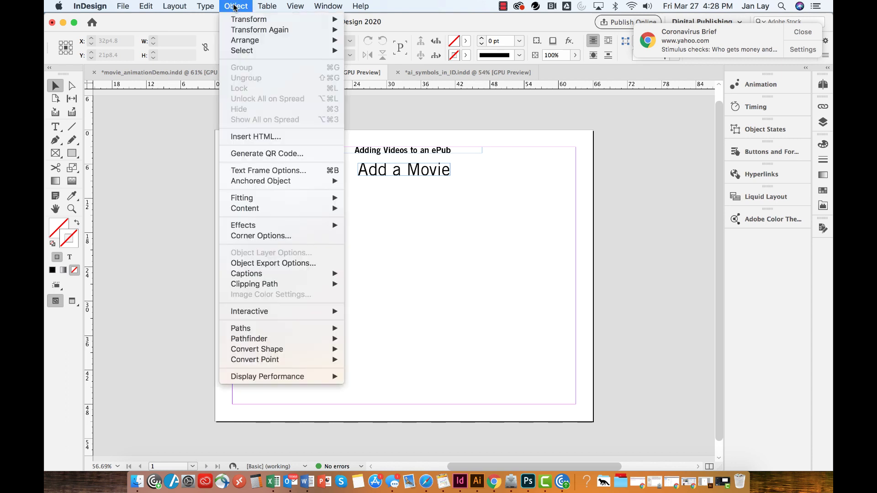
pyautogui.click(250, 137)
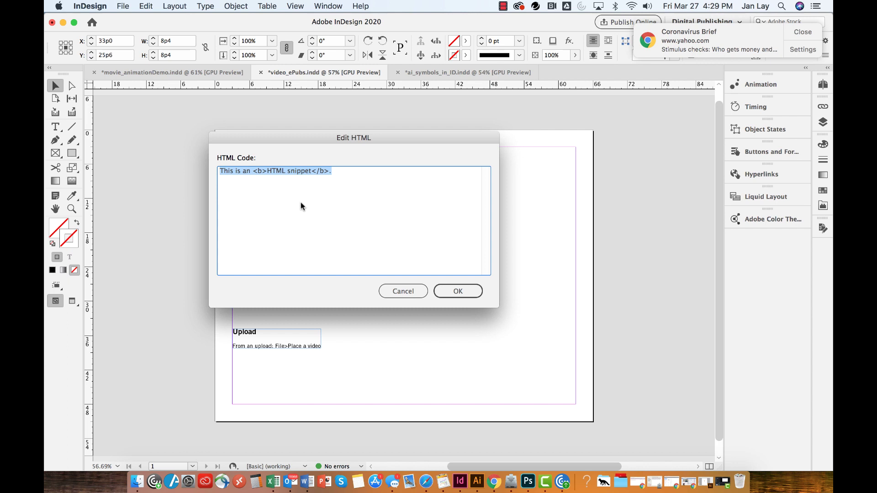
pyautogui.press('super+v')
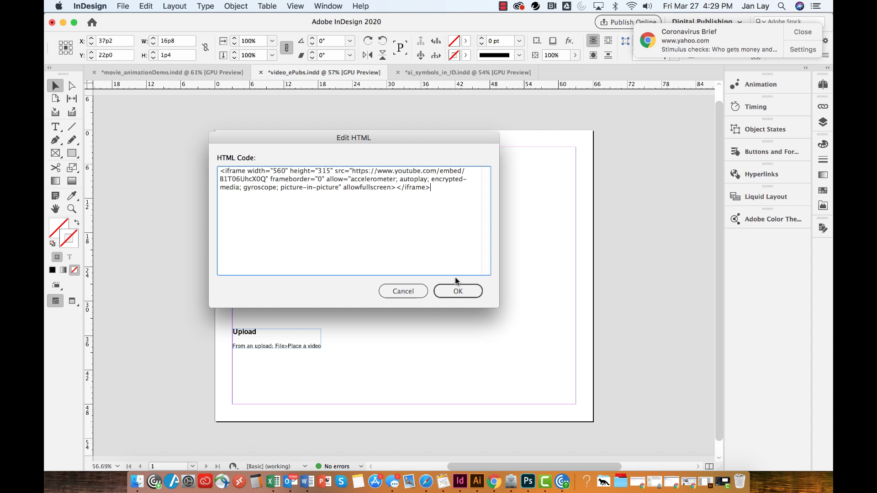
pyautogui.click(457, 291)
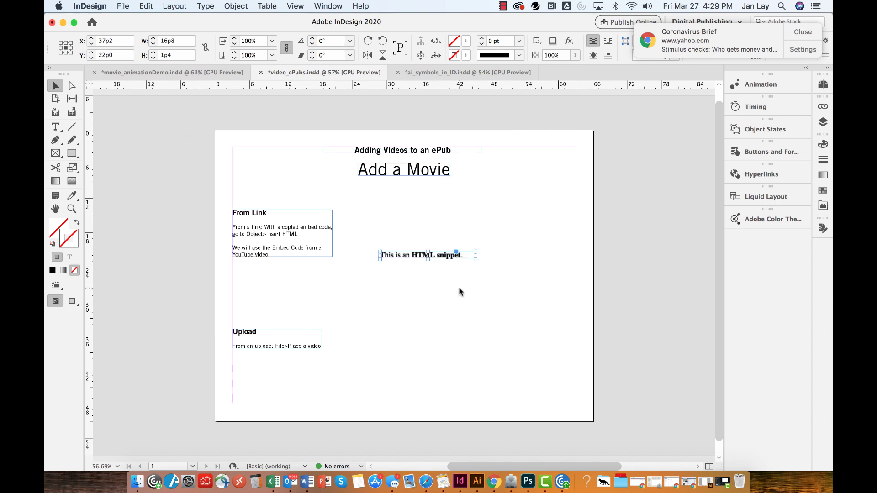
# Scale the YouTube HTML frame to about 76% and position it right of the From Link text
pyautogui.moveTo(446, 258)
pyautogui.mouseDown()
pyautogui.moveTo(478, 238)
pyautogui.moveTo(422, 211)
pyautogui.moveTo(429, 212)
pyautogui.mouseUp()
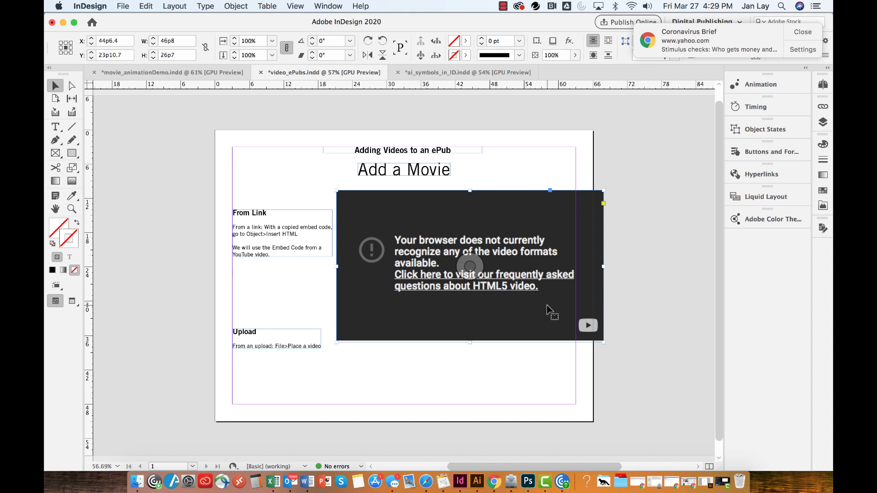
pyautogui.moveTo(604, 342); pyautogui.dragTo(539, 292)
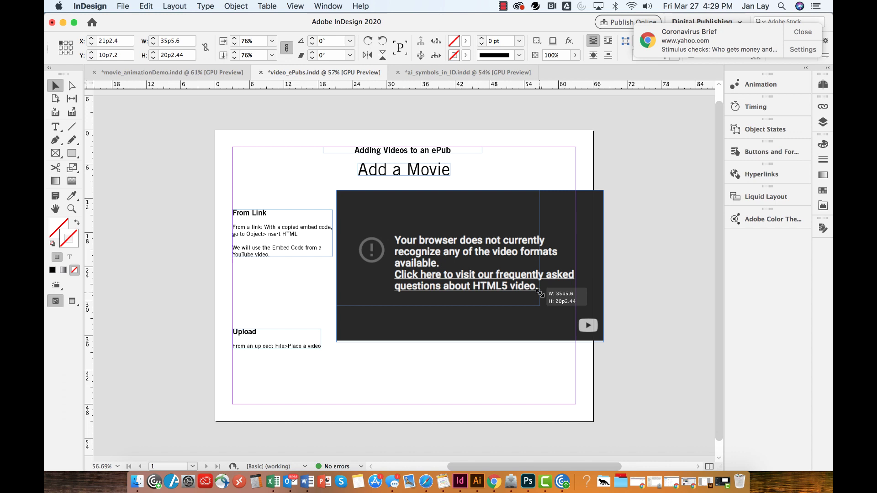
pyautogui.moveTo(494, 206); pyautogui.dragTo(509, 205)
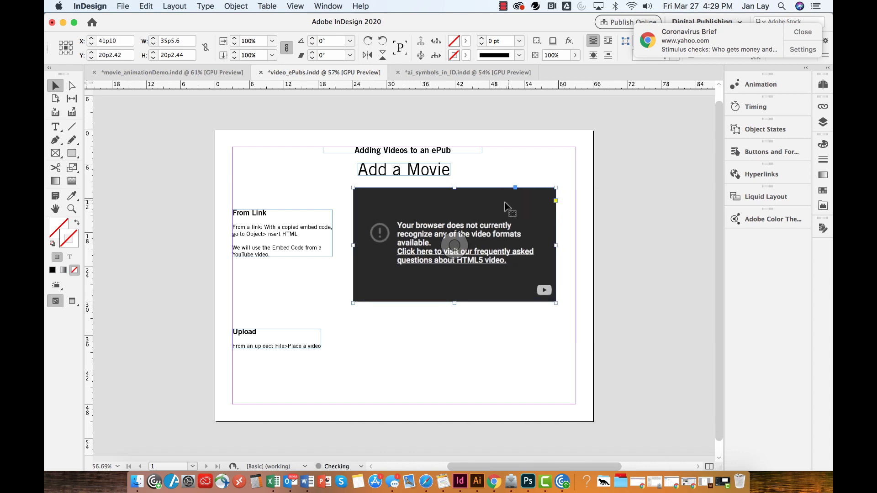
pyautogui.click(463, 337)
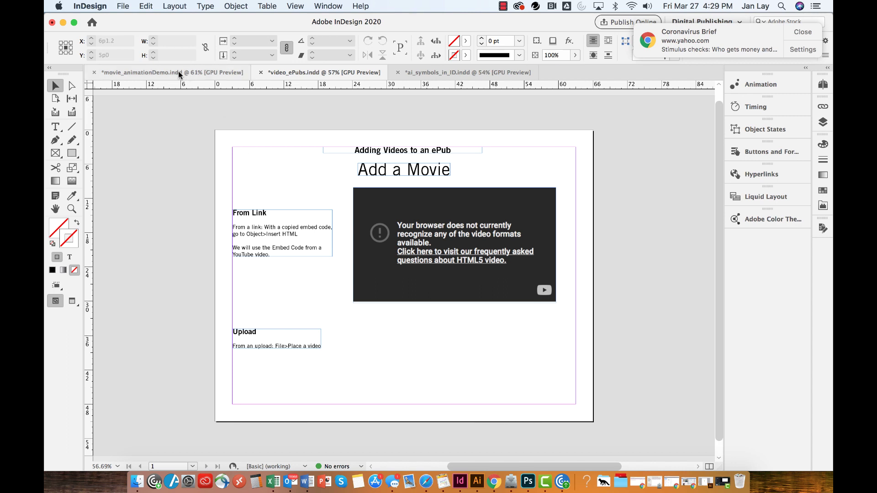
# Load '4 energy of waves copy.mp4' from the videos folder into the place cursor
pyautogui.click(123, 6)
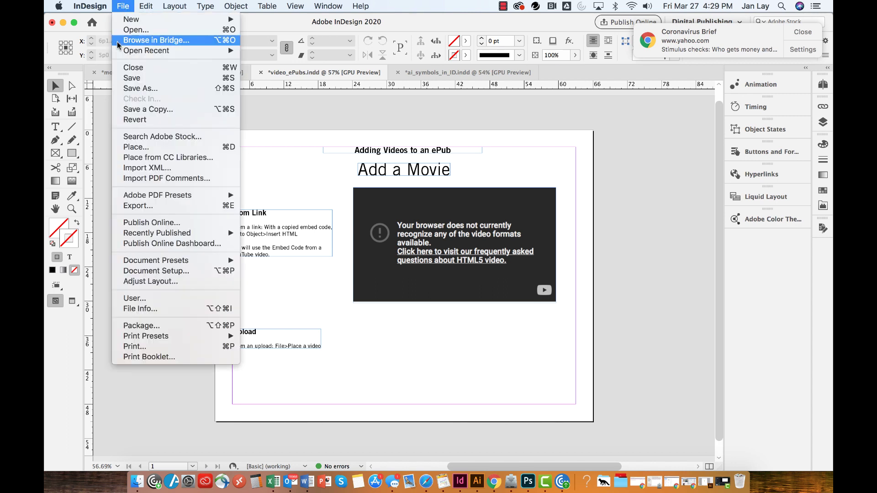
pyautogui.click(134, 148)
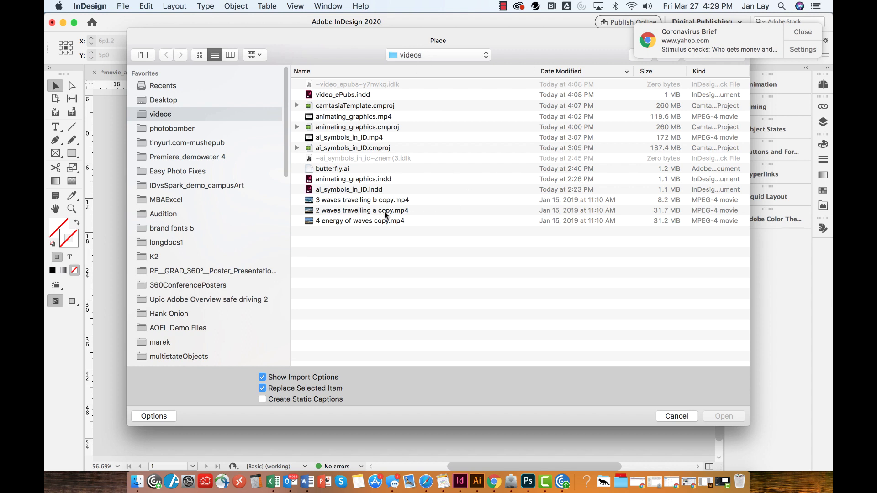
pyautogui.doubleClick(353, 220)
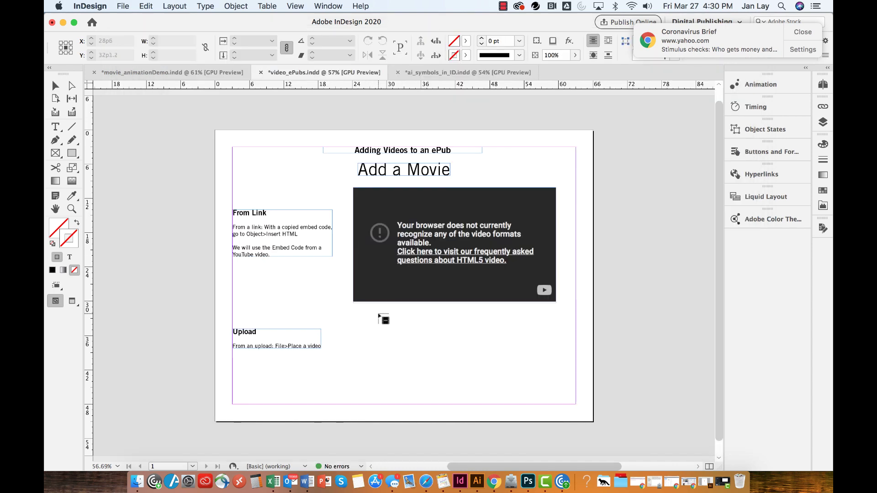
# Place the ocean video beside the Upload text below the YouTube embed, frame fitted to the clip
pyautogui.moveTo(372, 312); pyautogui.dragTo(550, 399)
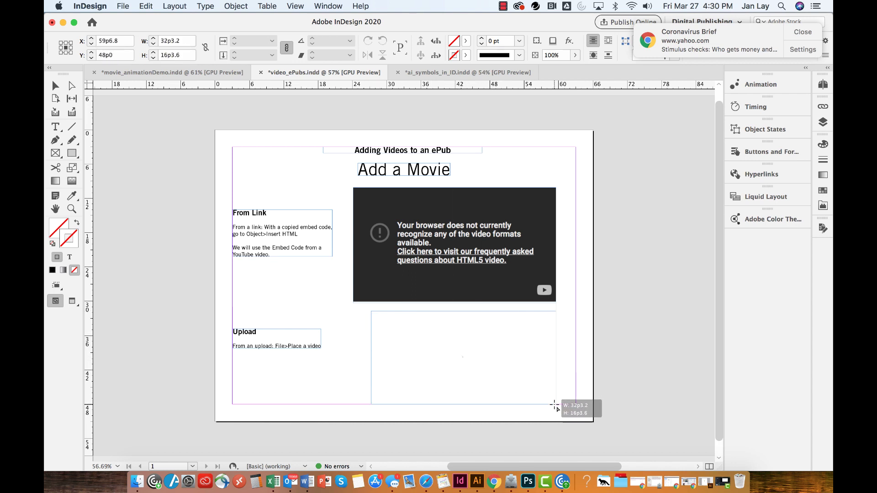
pyautogui.moveTo(550, 399); pyautogui.dragTo(552, 404)
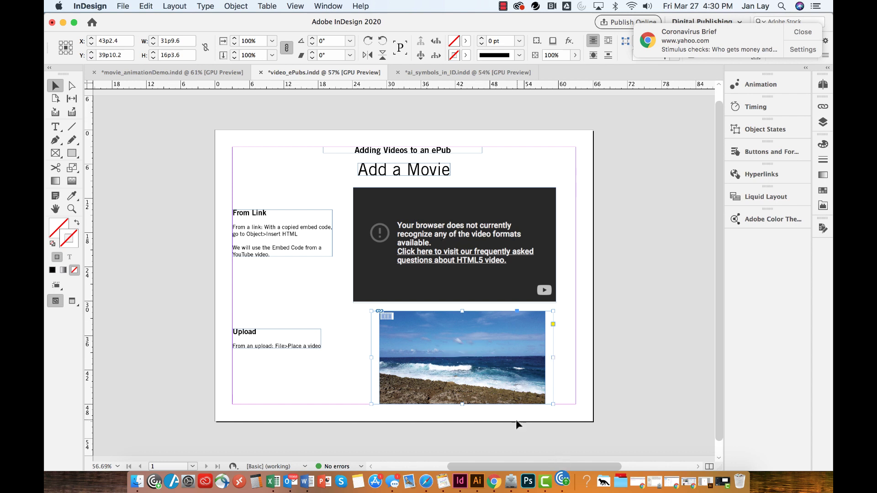
pyautogui.doubleClick(553, 356)
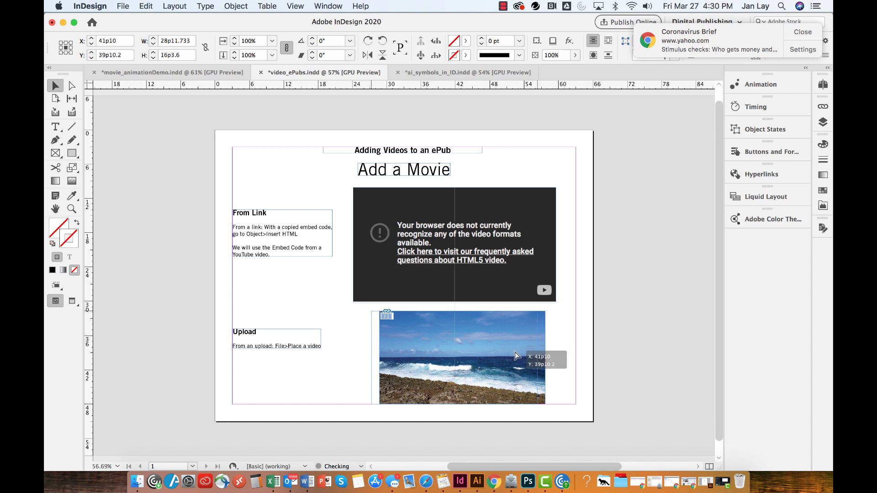
pyautogui.moveTo(524, 354); pyautogui.dragTo(515, 355)
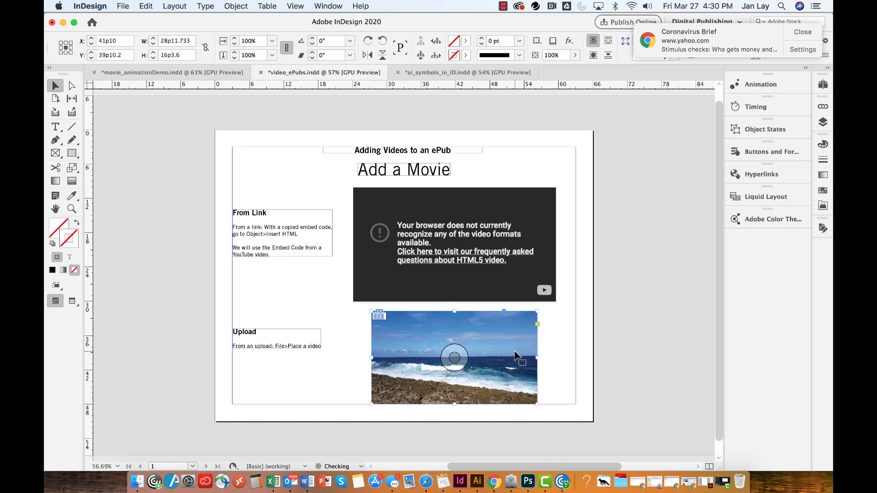
# Deselect everything, keep the Digital Publishing workspace, and show the Animation panel
pyautogui.click(560, 341)
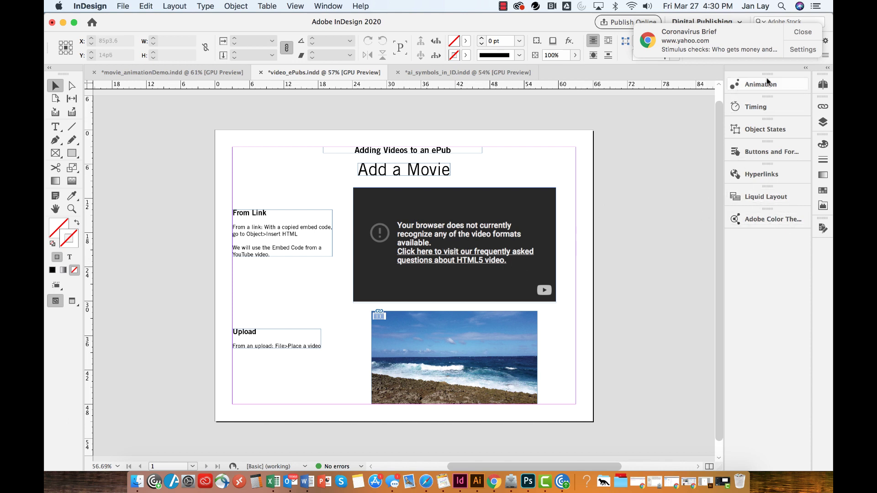
pyautogui.click(804, 32)
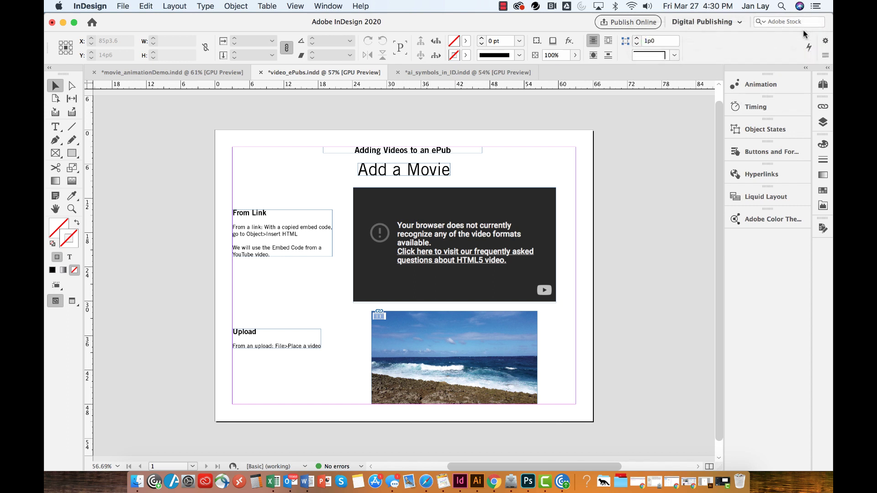
pyautogui.click(740, 22)
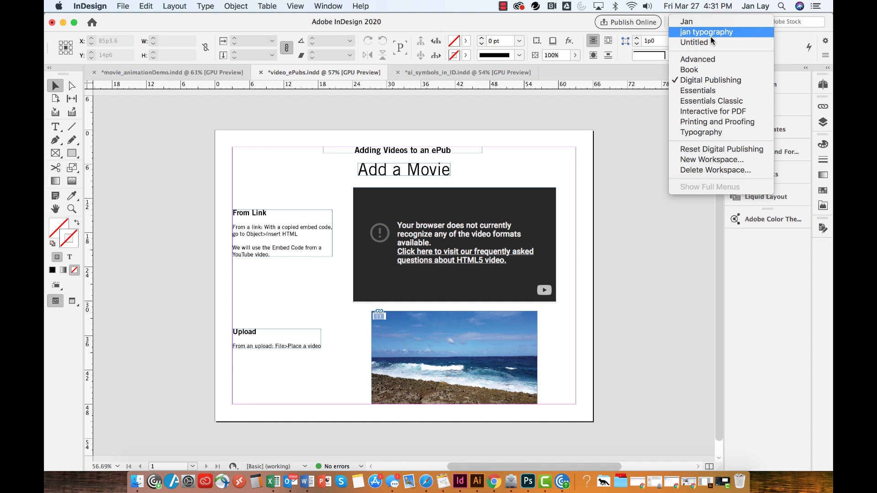
pyautogui.click(803, 86)
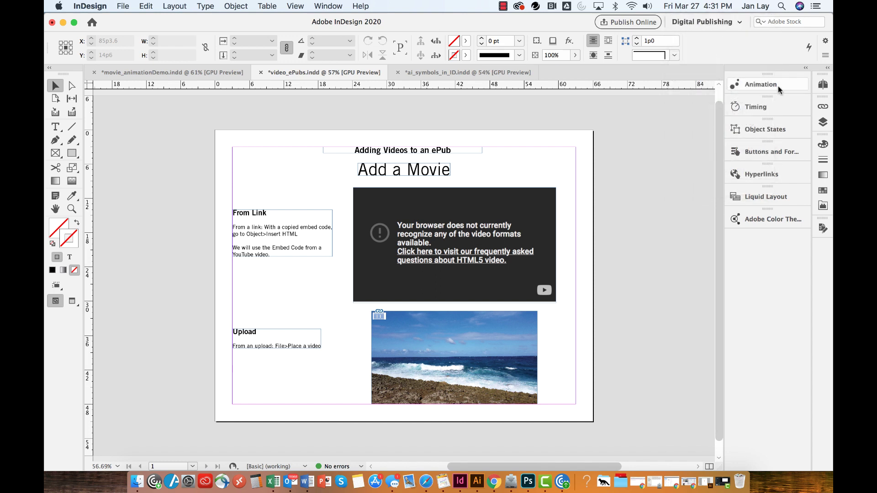
pyautogui.click(784, 88)
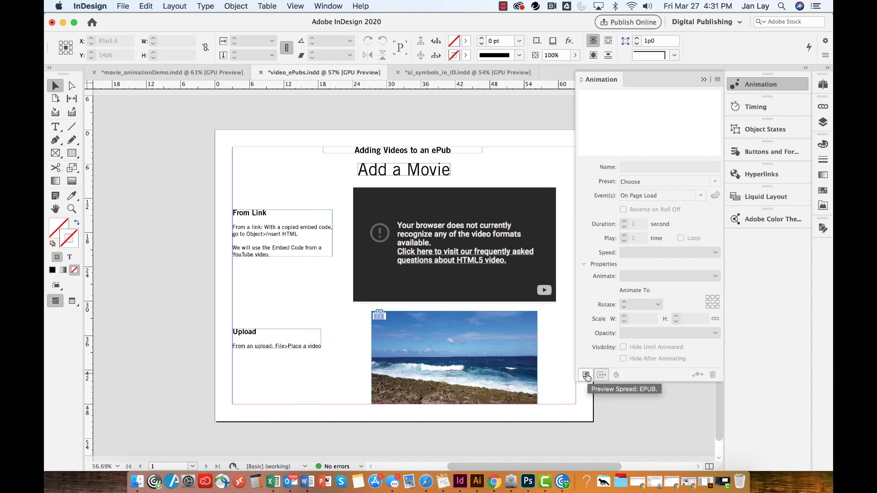
# Preview the spread as EPUB and play then pause both the YouTube and ocean videos
pyautogui.click(586, 374)
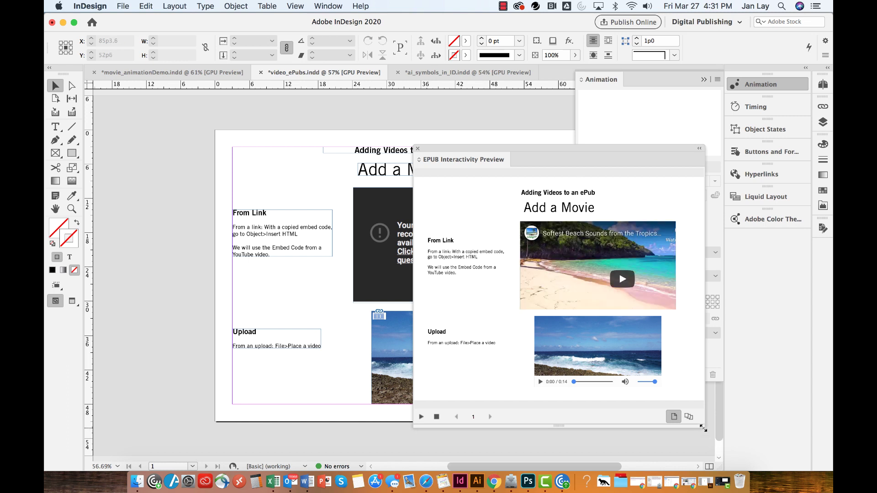
pyautogui.moveTo(703, 430)
pyautogui.mouseDown()
pyautogui.moveTo(564, 291)
pyautogui.moveTo(699, 448)
pyautogui.mouseUp()
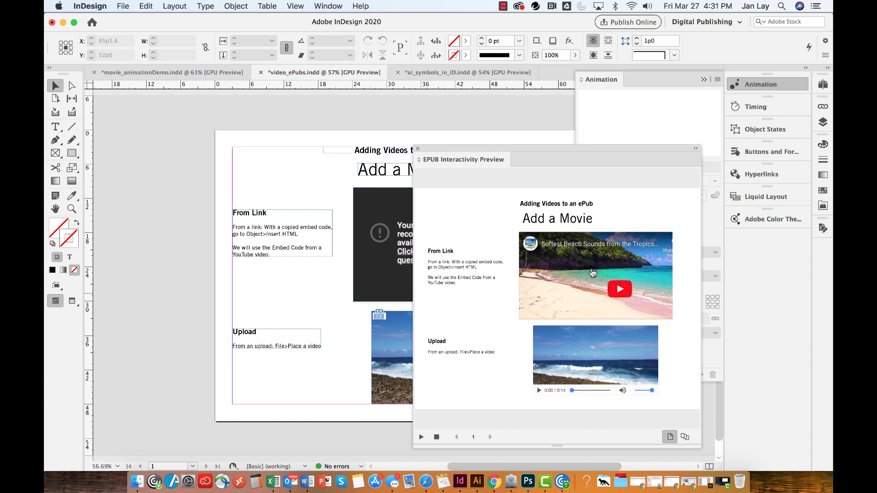
pyautogui.click(619, 288)
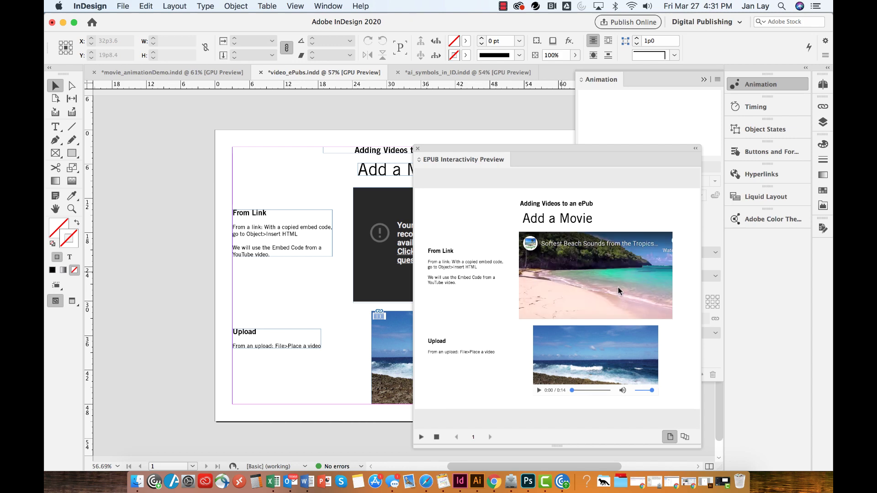
pyautogui.click(603, 283)
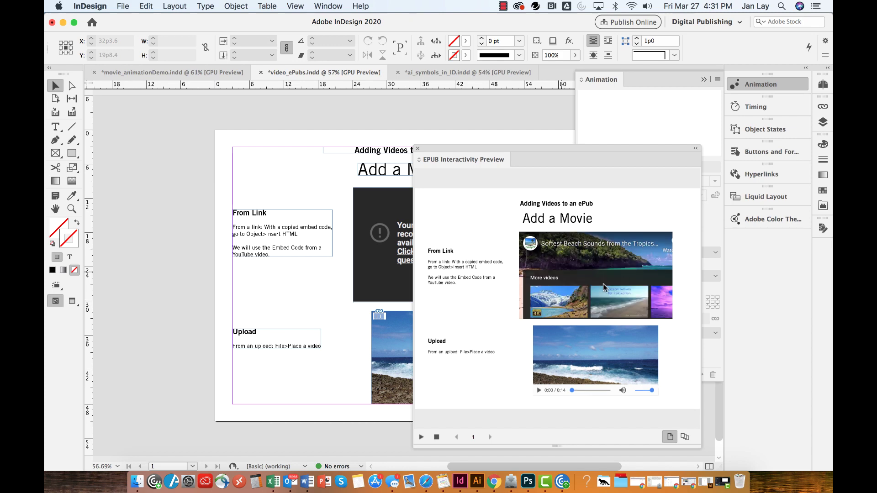
pyautogui.click(539, 390)
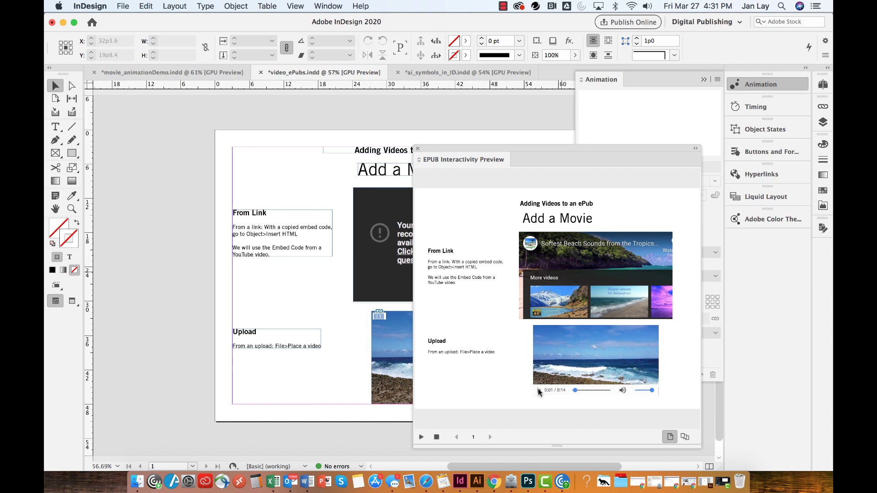
pyautogui.click(539, 390)
pyautogui.click(604, 265)
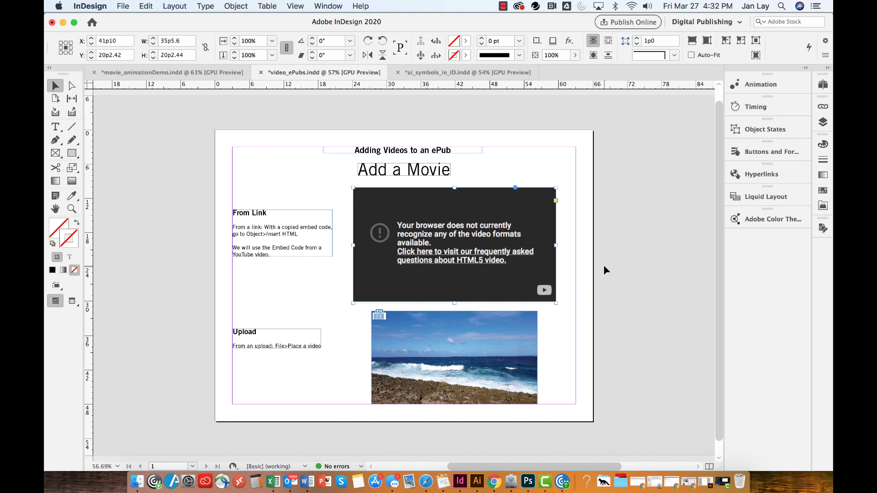